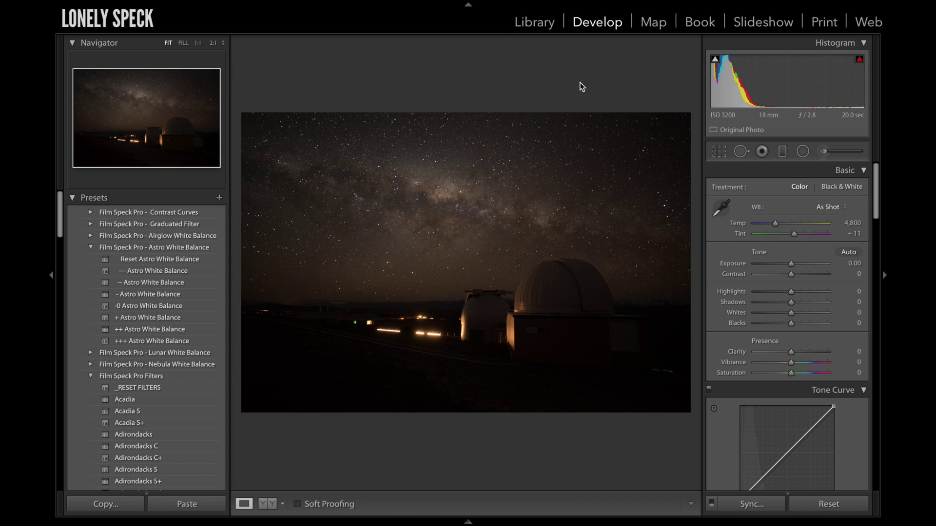
# - Raise exposure to +1.60 and apply the -0 Astro White Balance preset (Temp 4,000, Tint +11)
pyautogui.hotkey('shift', 'Tab')
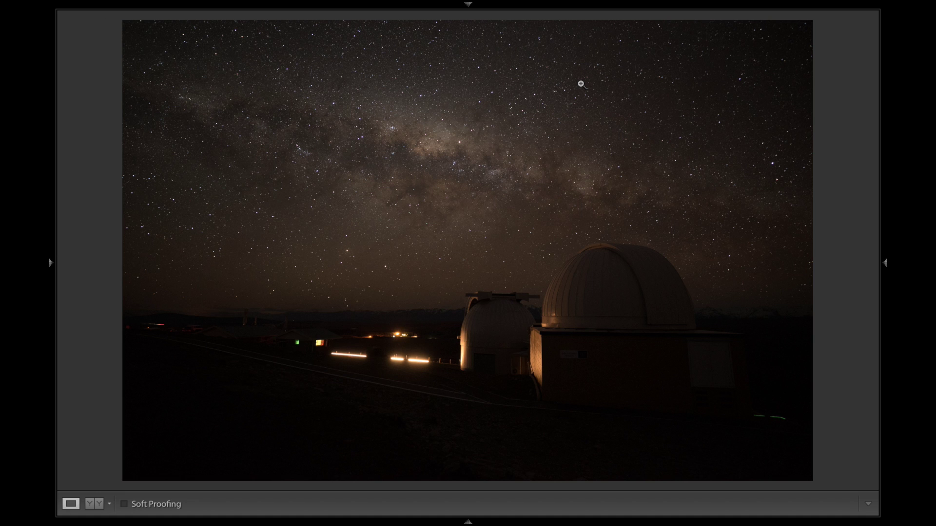
pyautogui.hotkey('shift', 'Tab')
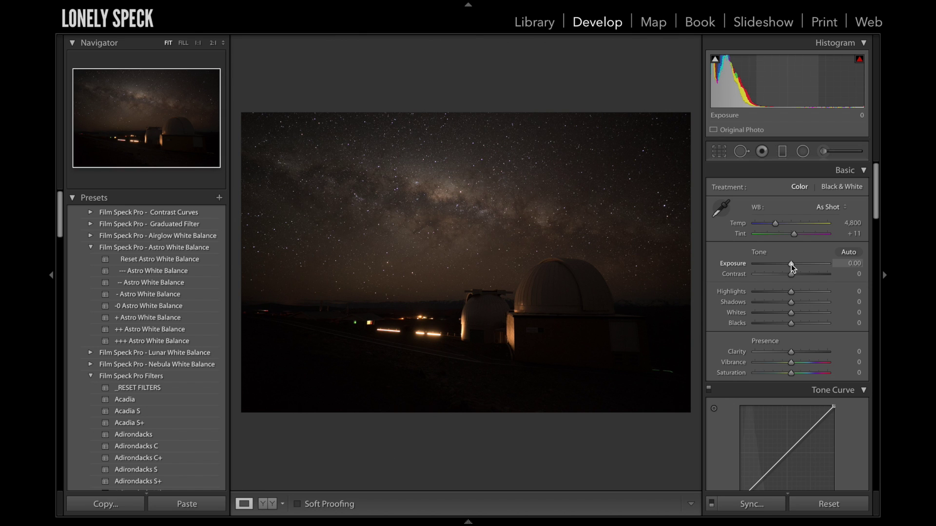
pyautogui.moveTo(791, 265); pyautogui.dragTo(803, 265)
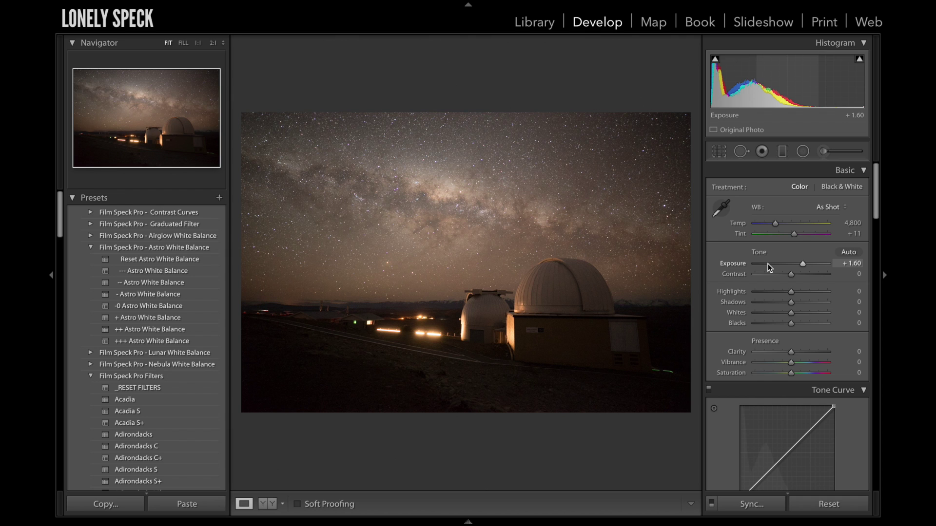
pyautogui.click(180, 306)
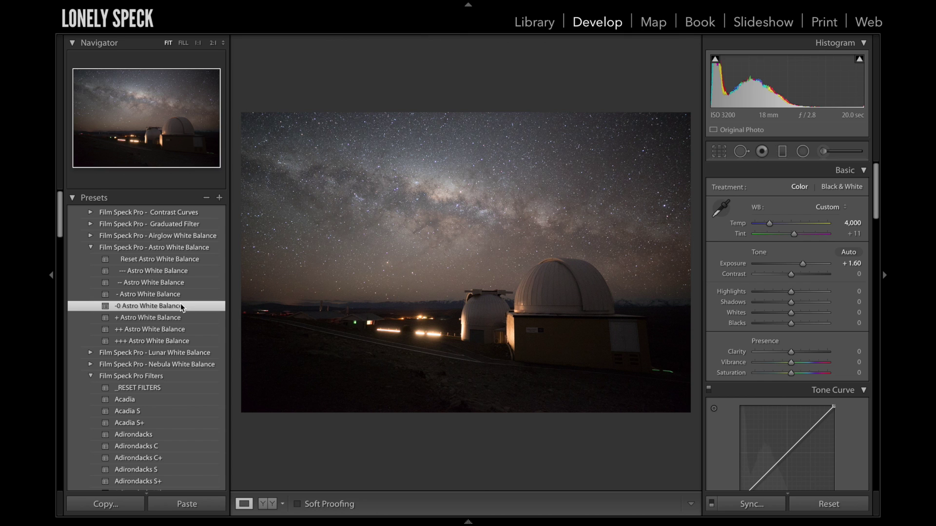
# - Try --- Astro White Balance, then settle on +++ Astro White Balance with Temp 4,300
pyautogui.click(156, 271)
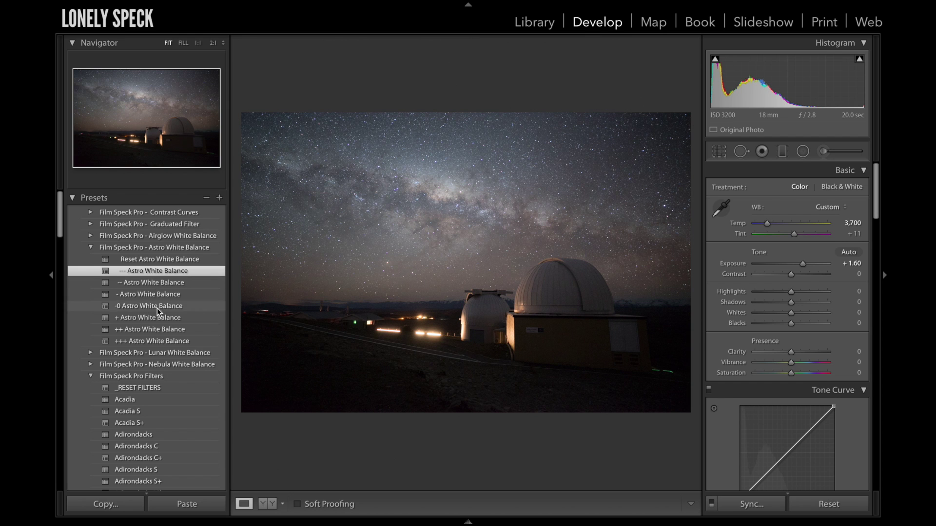
pyautogui.click(157, 336)
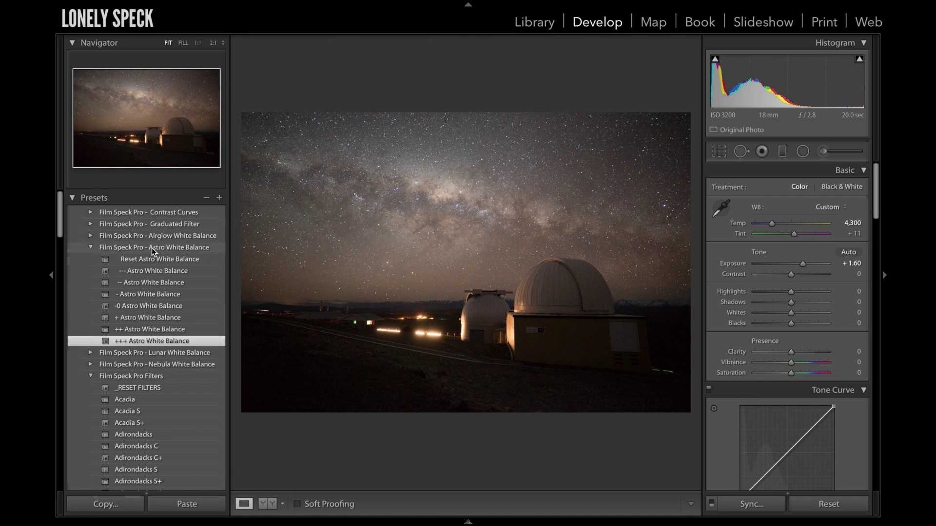
# - Preview the -0 Airglow and -0 Lunar White Balance presets
pyautogui.click(91, 238)
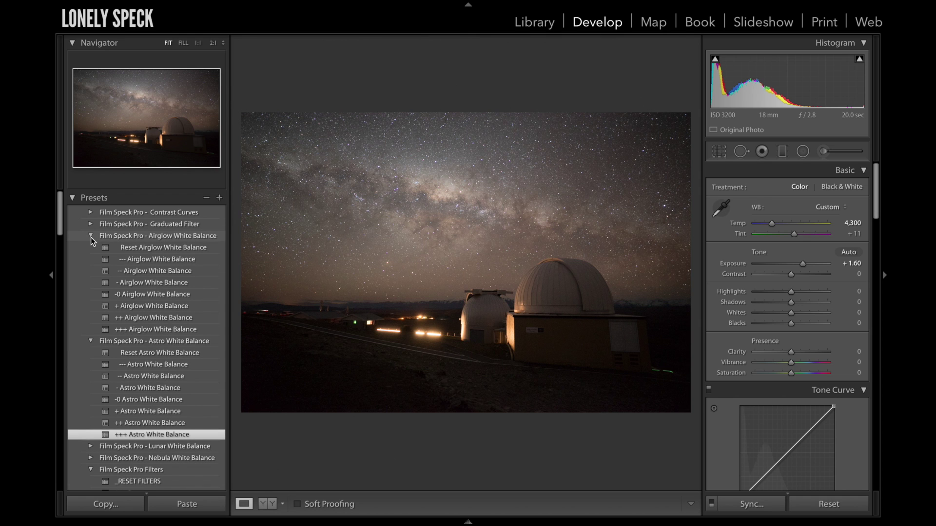
pyautogui.click(138, 295)
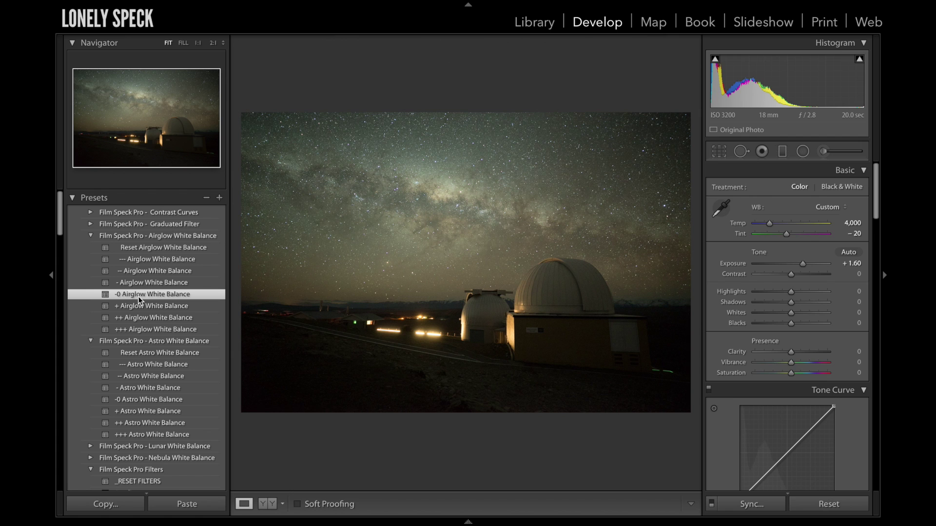
pyautogui.scroll(-3, 142, 335)
pyautogui.click(90, 319)
pyautogui.click(156, 379)
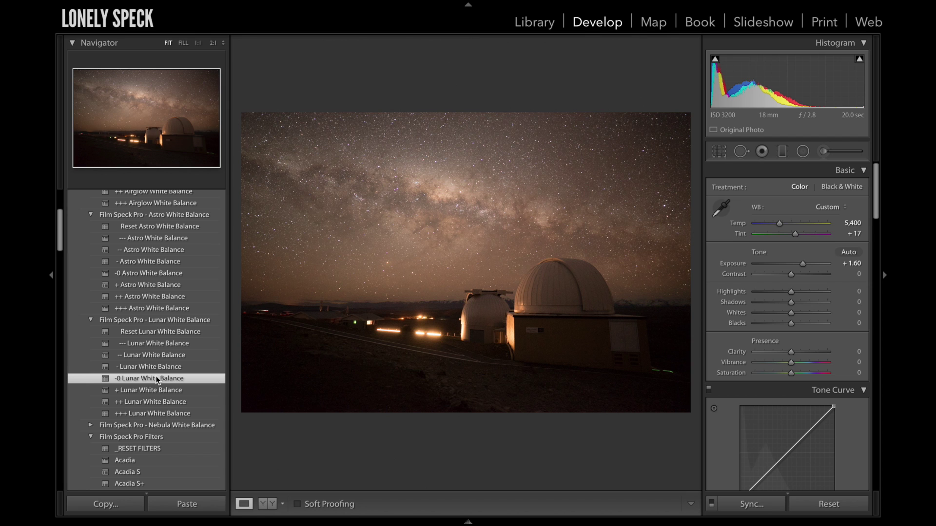
# - Preview -0 Nebula White Balance, then return to -0 Astro White Balance (Temp 4,000, Tint +11)
pyautogui.scroll(-5, 88, 332)
pyautogui.click(90, 325)
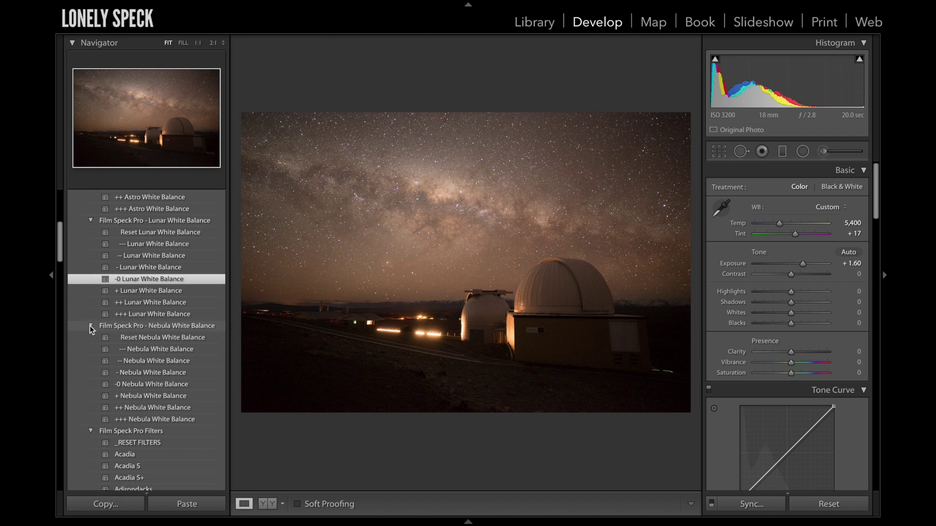
pyautogui.click(166, 386)
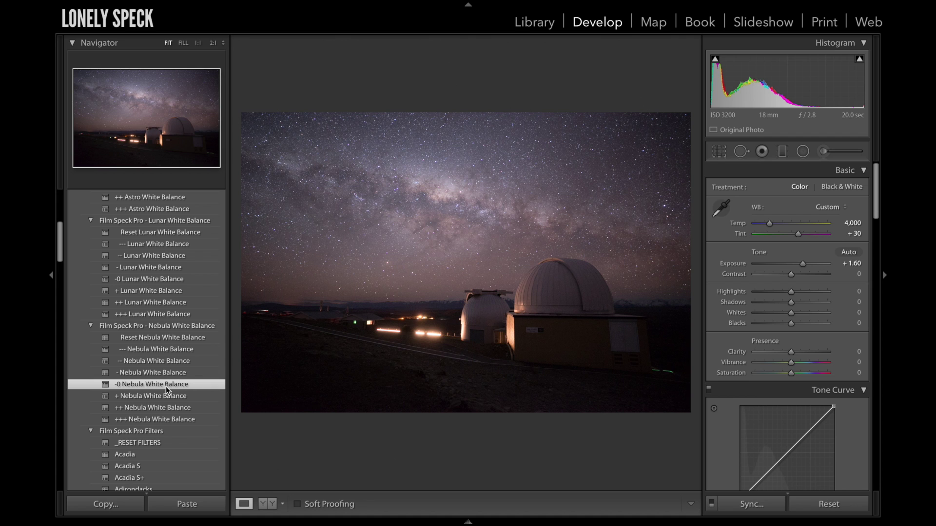
pyautogui.scroll(5, 187, 300)
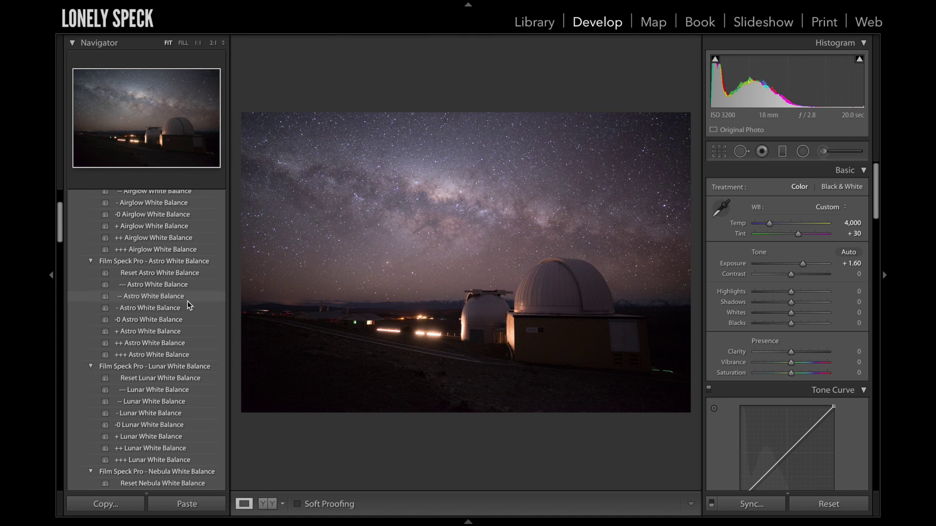
pyautogui.click(183, 319)
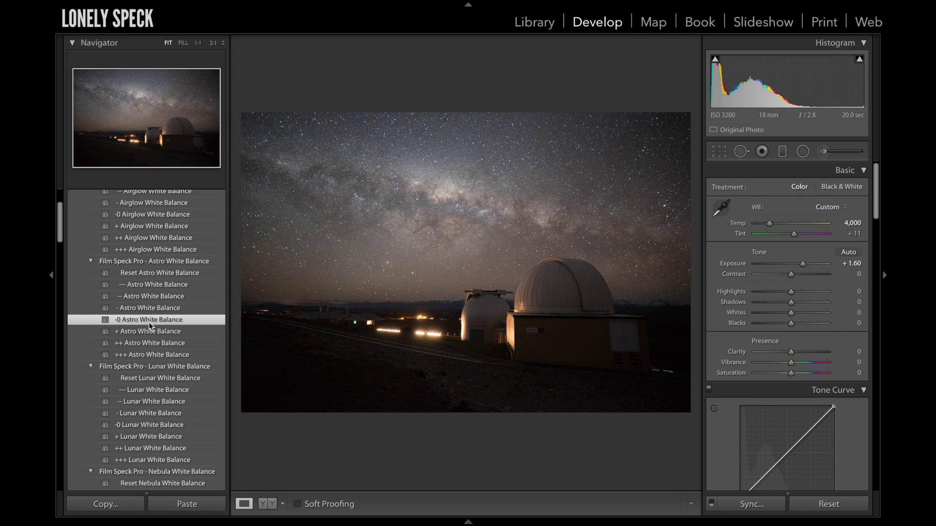
# - Compare the Acadia and Acadia S filters, ending on Acadia S+ (contrast +6, vibrance −24)
pyautogui.scroll(-10, 149, 323)
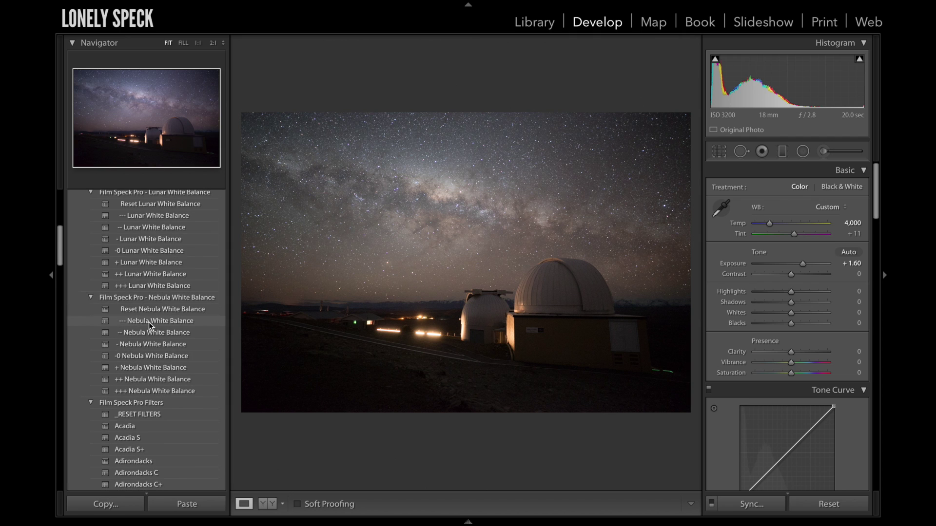
pyautogui.scroll(-5, 148, 323)
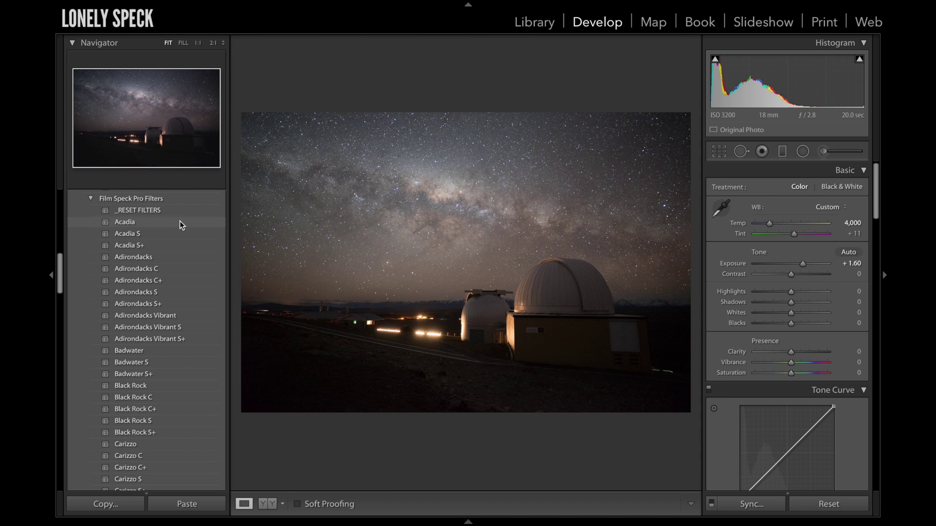
pyautogui.click(180, 221)
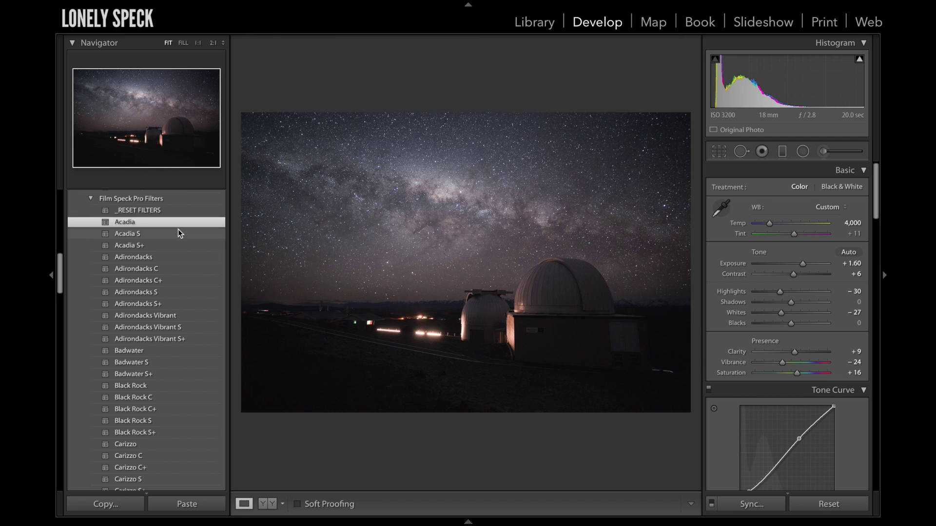
pyautogui.click(174, 231)
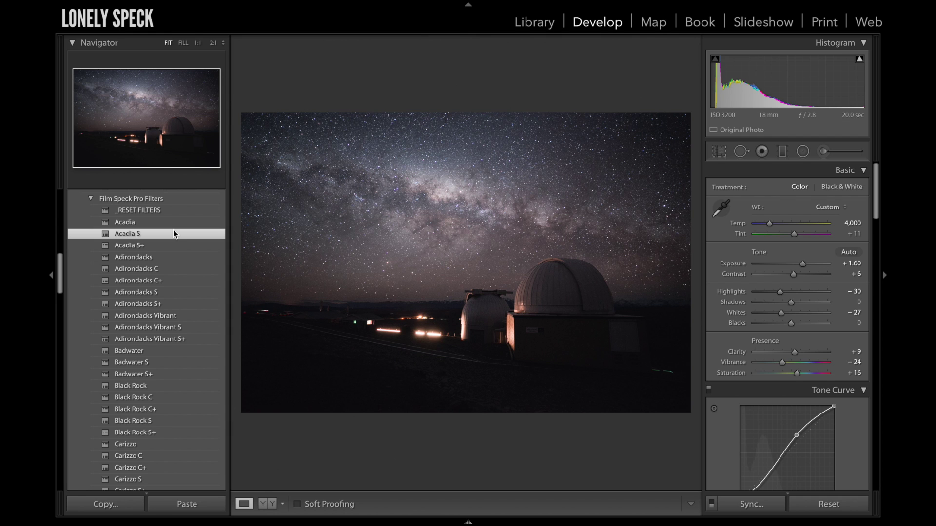
pyautogui.click(171, 245)
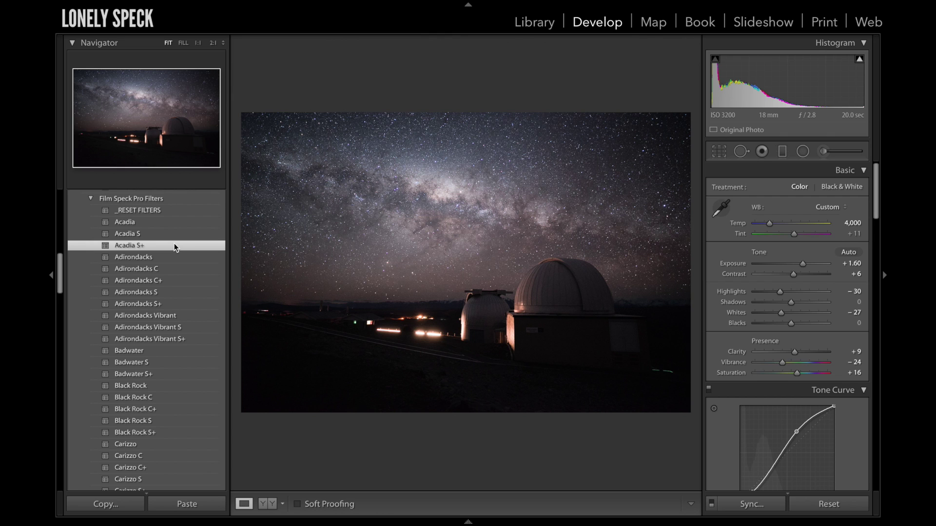
# - Apply the Film Speck Pro _0.3 Contrast Grad graduated filter preset to darken the upper sky
pyautogui.scroll(15, 174, 243)
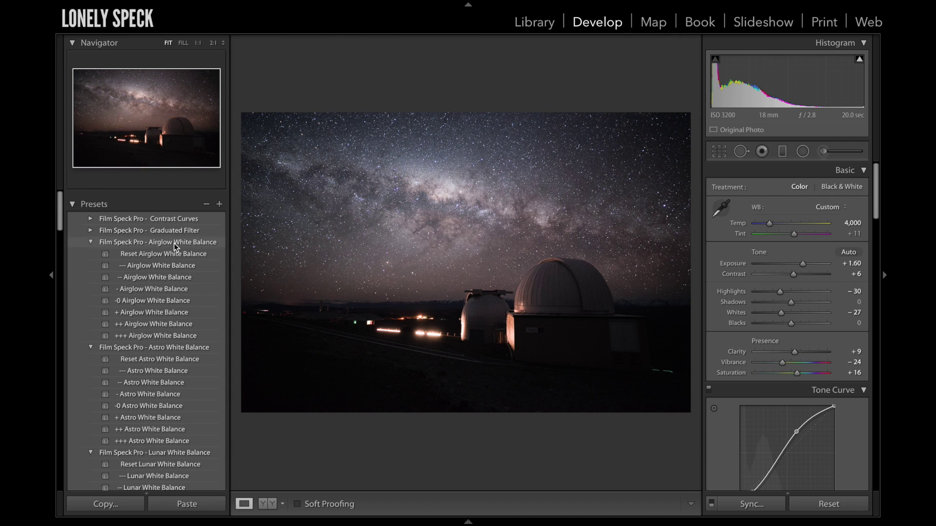
pyautogui.click(89, 225)
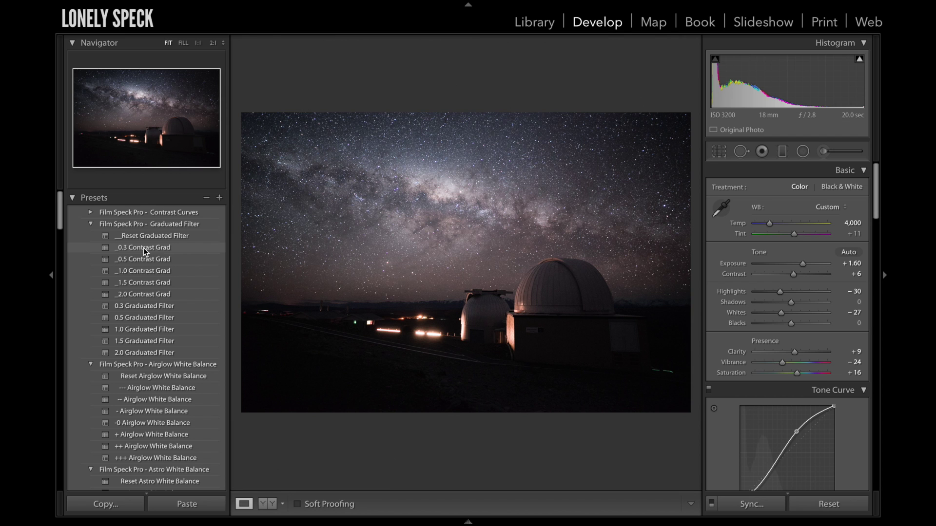
pyautogui.click(143, 248)
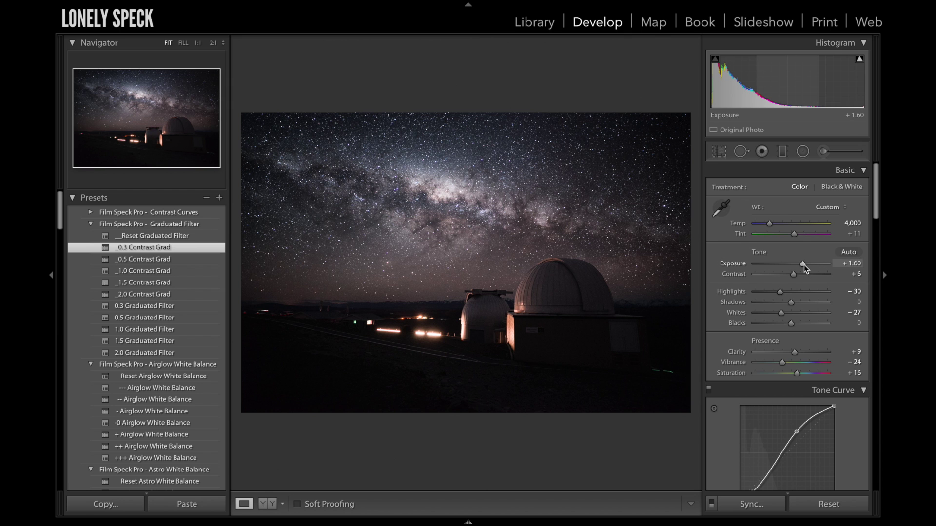
# - Nudge Exposure up from +1.60 to +2.05
pyautogui.moveTo(804, 266); pyautogui.dragTo(806, 266)
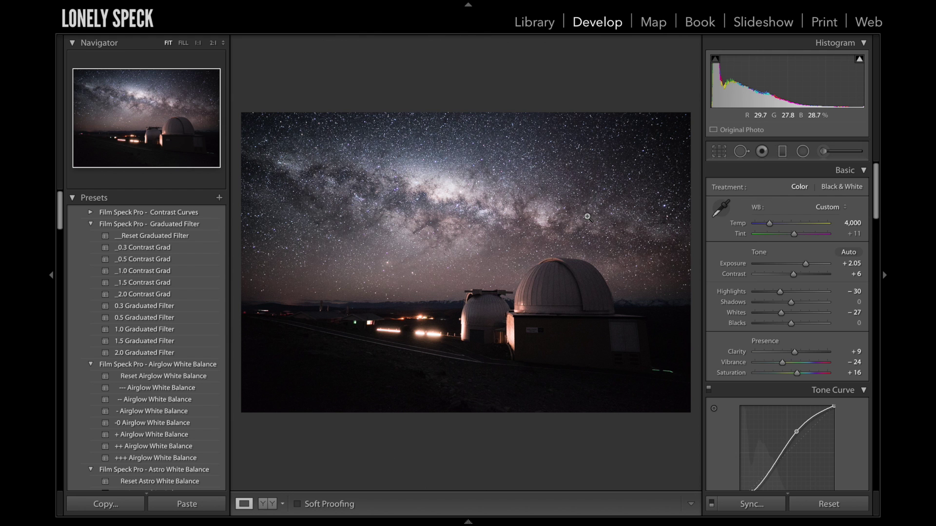
# - Move the existing graduated filter slightly down so it sits just above the domes
pyautogui.click(783, 153)
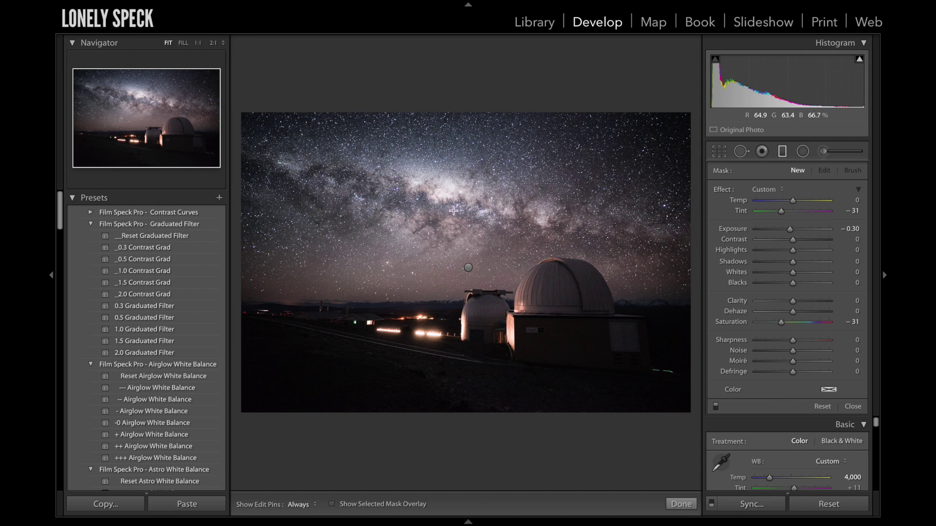
pyautogui.click(468, 268)
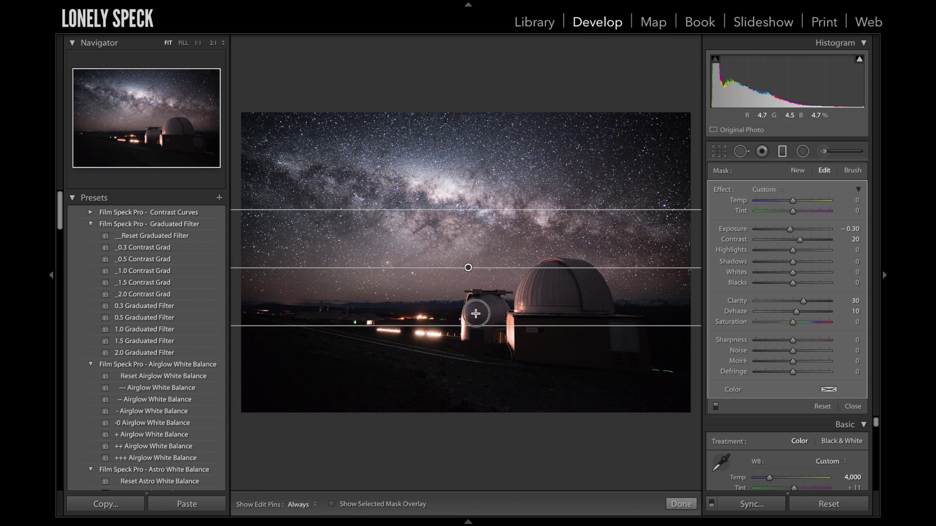
pyautogui.moveTo(467, 268)
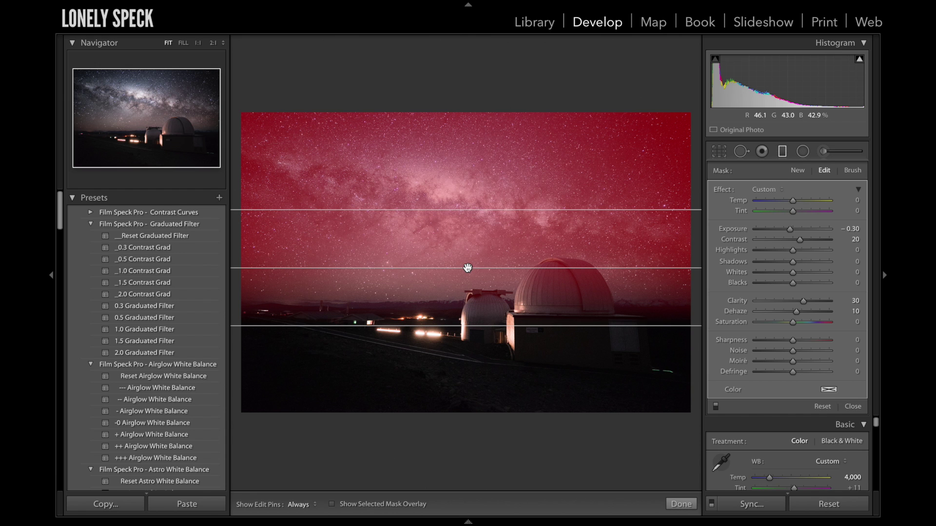
pyautogui.click(467, 268)
pyautogui.moveTo(468, 268)
pyautogui.mouseDown()
pyautogui.moveTo(464, 330)
pyautogui.moveTo(458, 218)
pyautogui.moveTo(461, 276)
pyautogui.mouseUp()
pyautogui.click(675, 502)
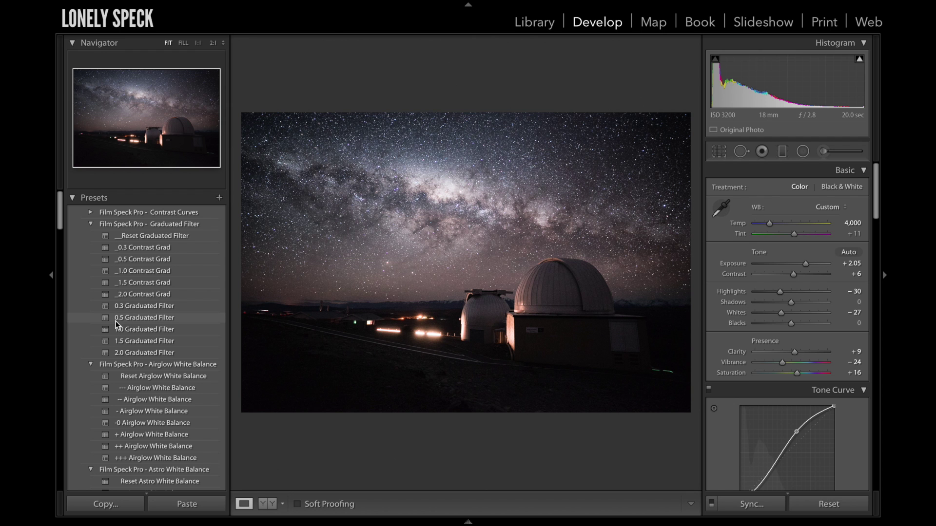
# - Apply the Badwater film filter (shadows +23, clarity −20, vibrance +8)
pyautogui.scroll(-10, 116, 320)
pyautogui.scroll(-6, 116, 321)
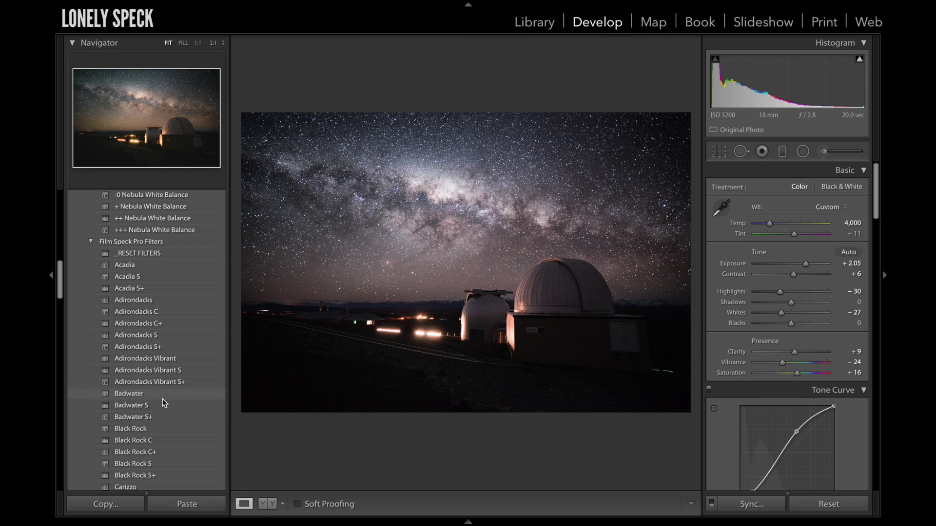
pyautogui.click(162, 399)
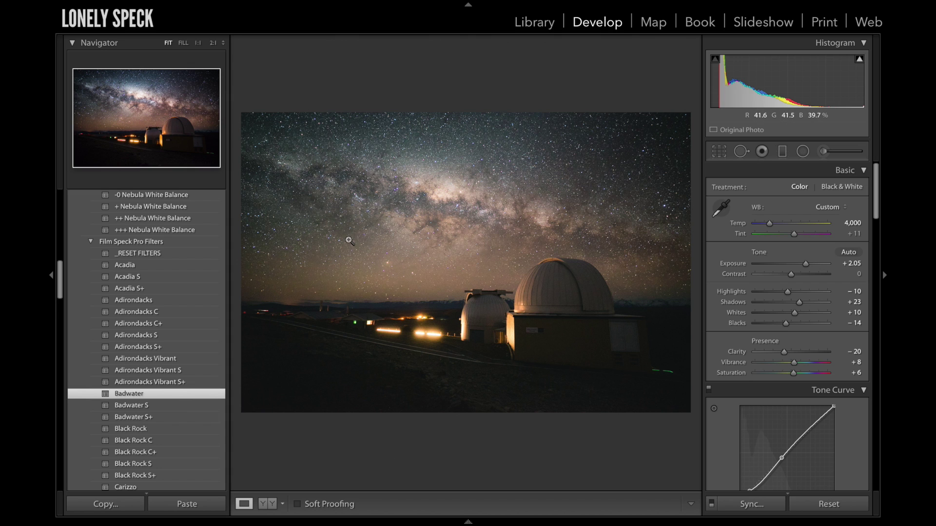
# - Try Spruce Knob and Spruce Knob C+, settling on Spruce Knob C (highlights −27, vibrance +3)
pyautogui.scroll(-5, 172, 339)
pyautogui.scroll(-13, 171, 340)
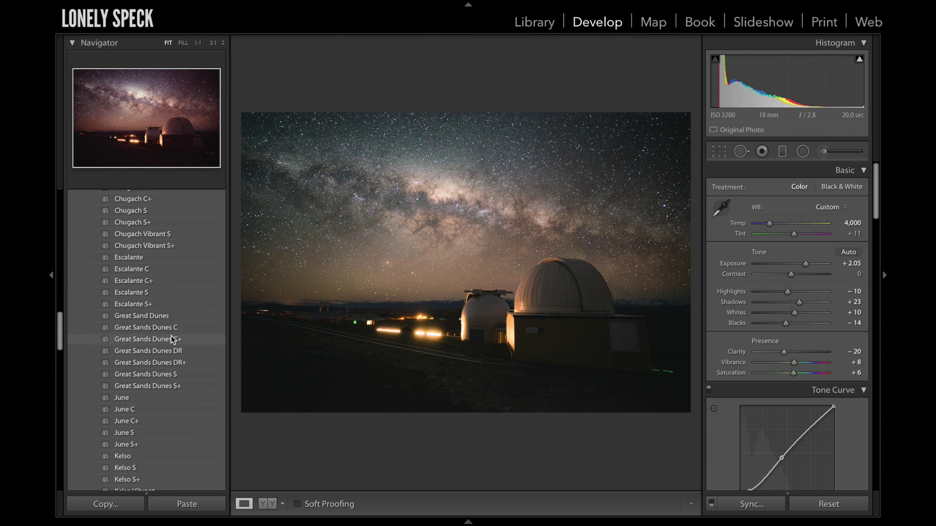
pyautogui.scroll(-11, 171, 340)
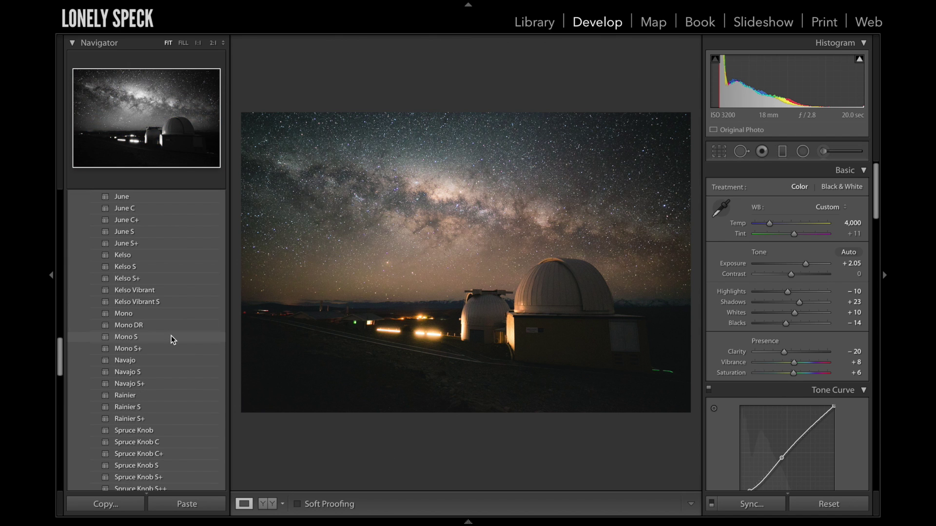
pyautogui.scroll(-1, 171, 336)
pyautogui.click(181, 285)
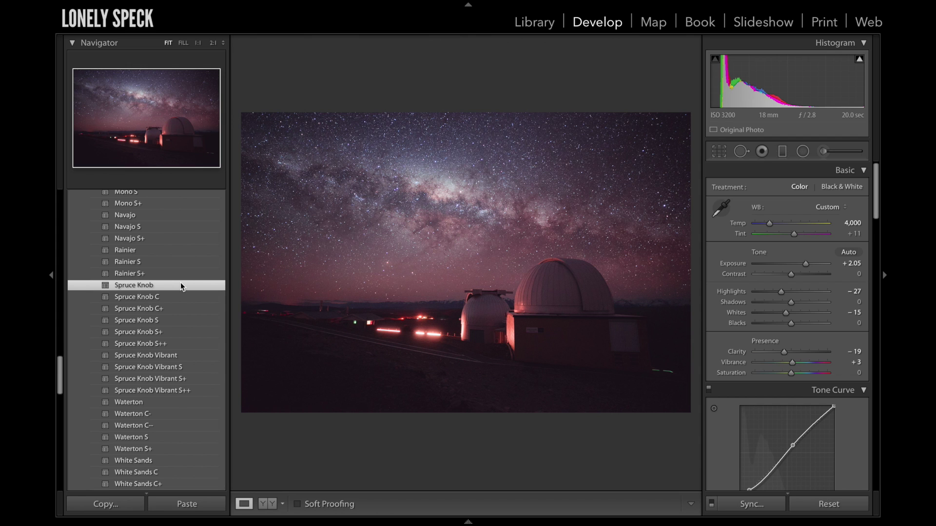
pyautogui.click(184, 309)
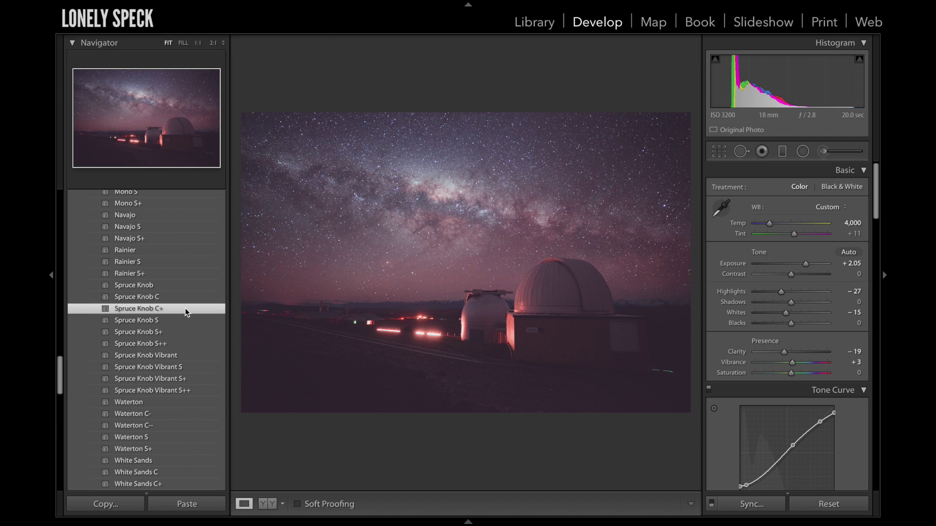
pyautogui.click(197, 298)
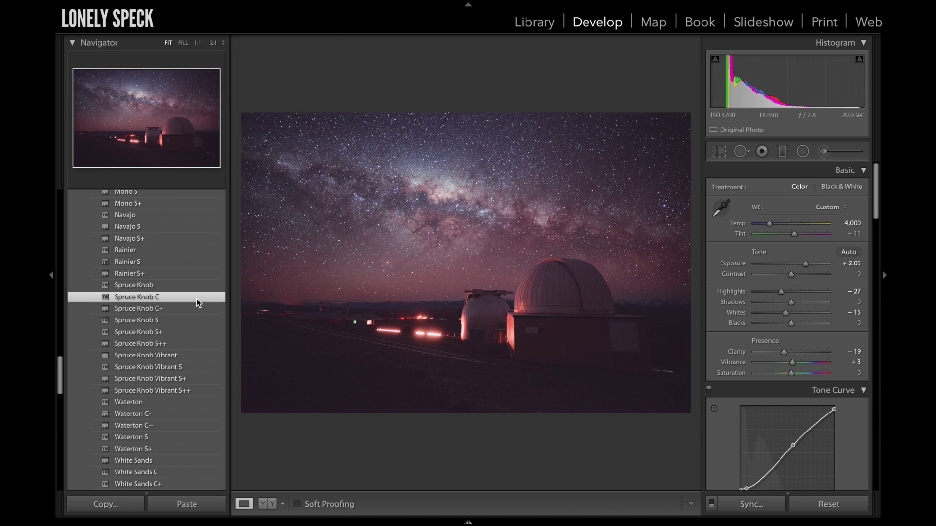
pyautogui.scroll(15, 197, 300)
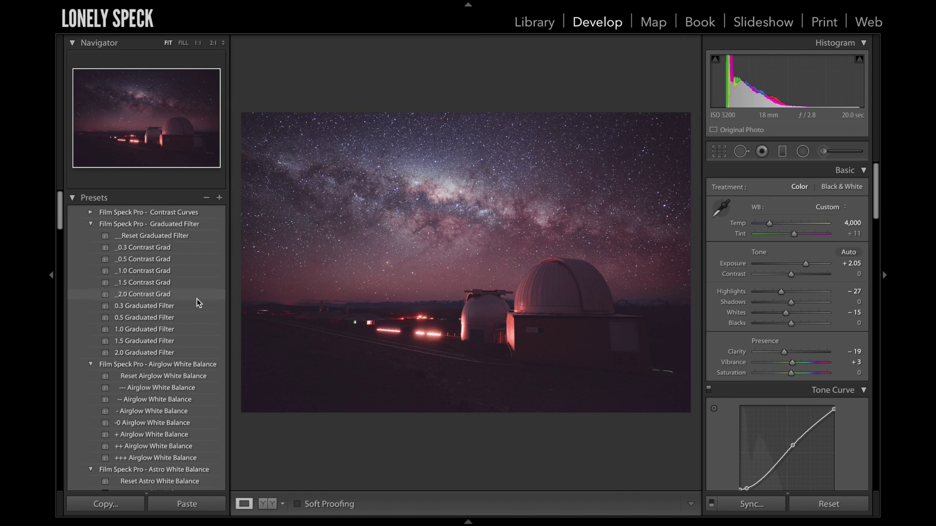
# - Compare the C Crush, C+ and C++ Crush Curve contrast presets
pyautogui.click(91, 213)
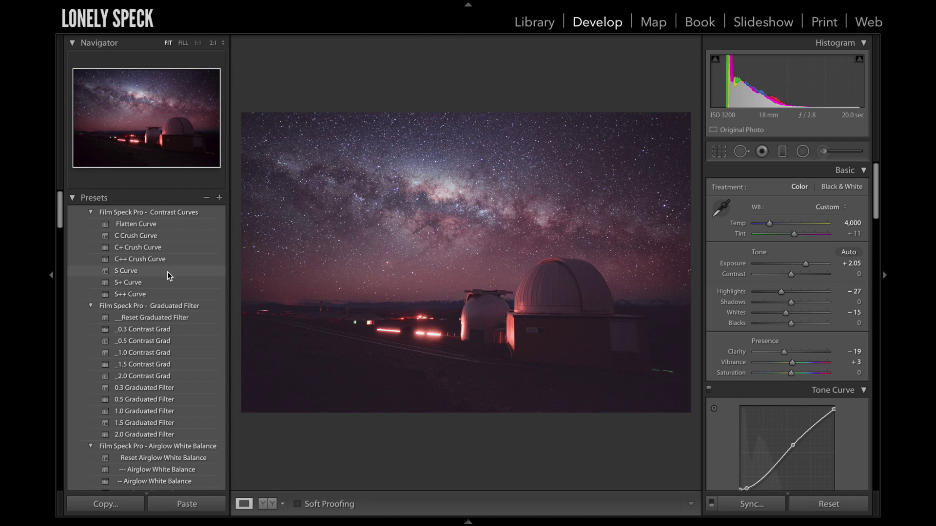
pyautogui.click(158, 238)
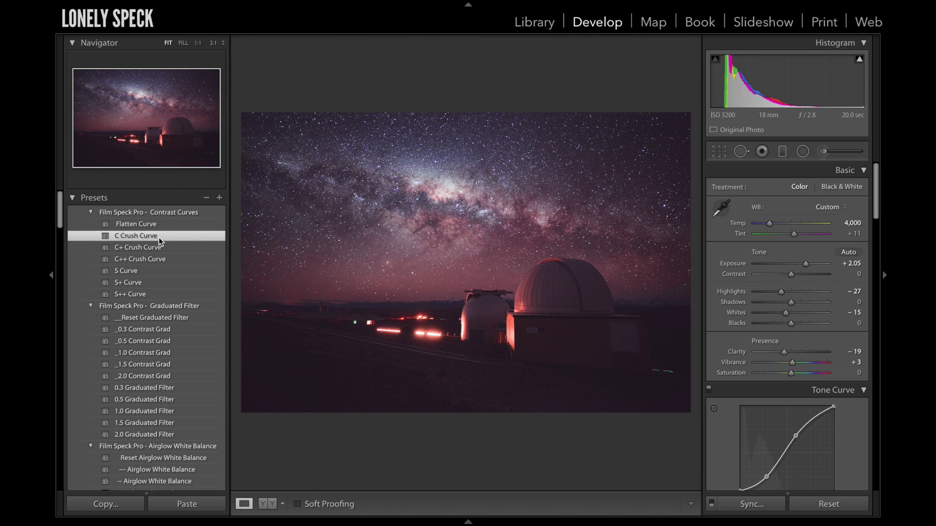
pyautogui.click(168, 248)
pyautogui.click(178, 263)
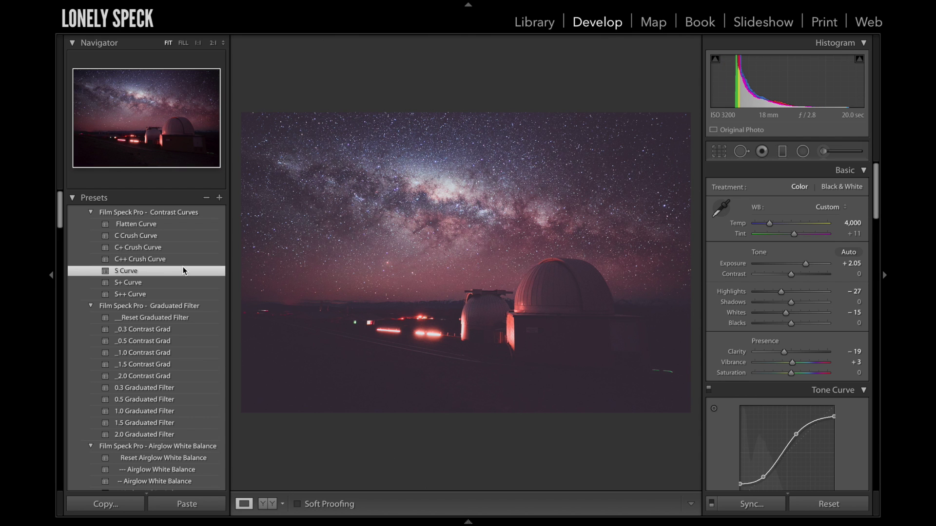
# - Compare the S, S+ and S++ Curve presets, settling on S Curve
pyautogui.click(183, 268)
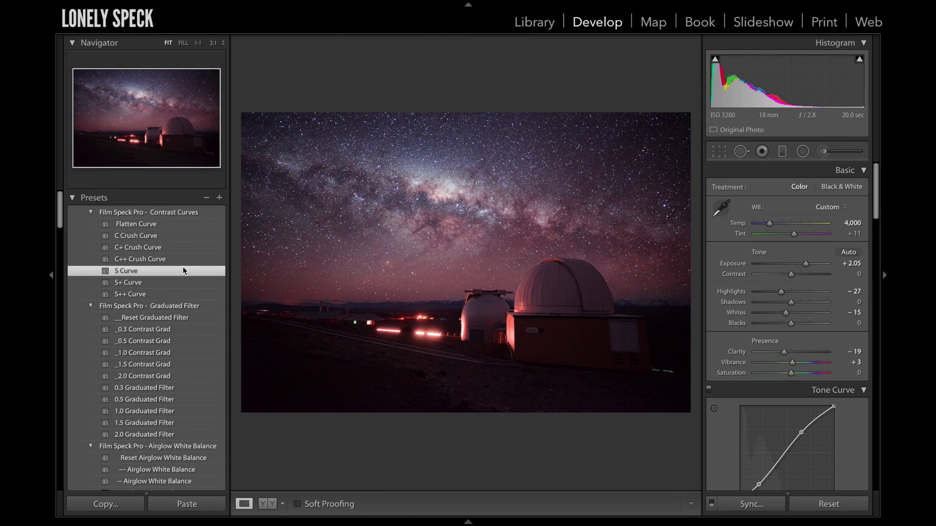
pyautogui.click(184, 284)
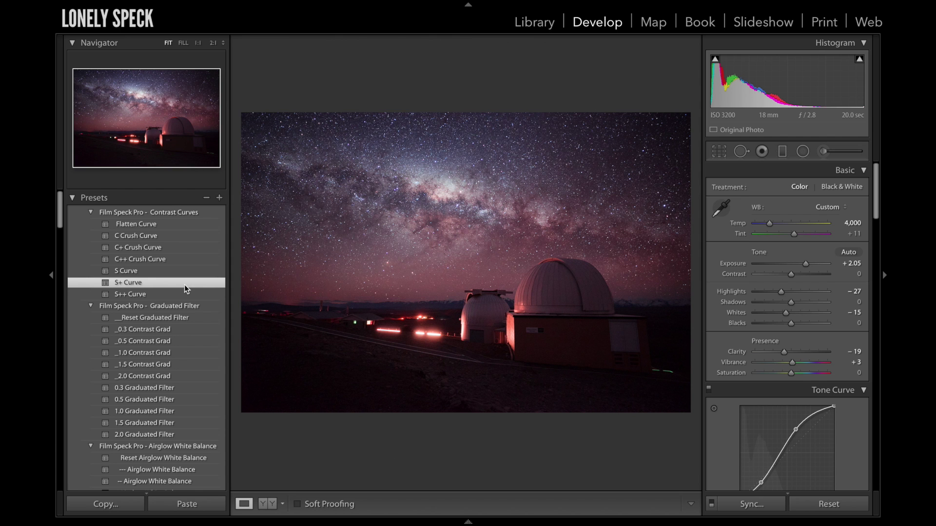
pyautogui.click(163, 292)
pyautogui.click(168, 281)
pyautogui.click(174, 269)
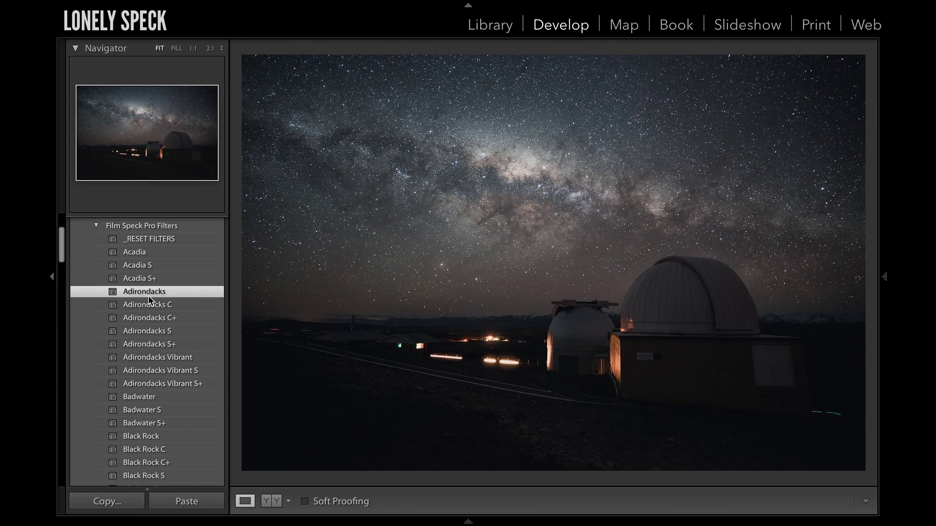
# - Preview the Film Speck Pro looks Adirondacks S+, Badwater, Black Rock, Black Rock S, Carizzo C and Carizzo Vibrant
pyautogui.click(151, 344)
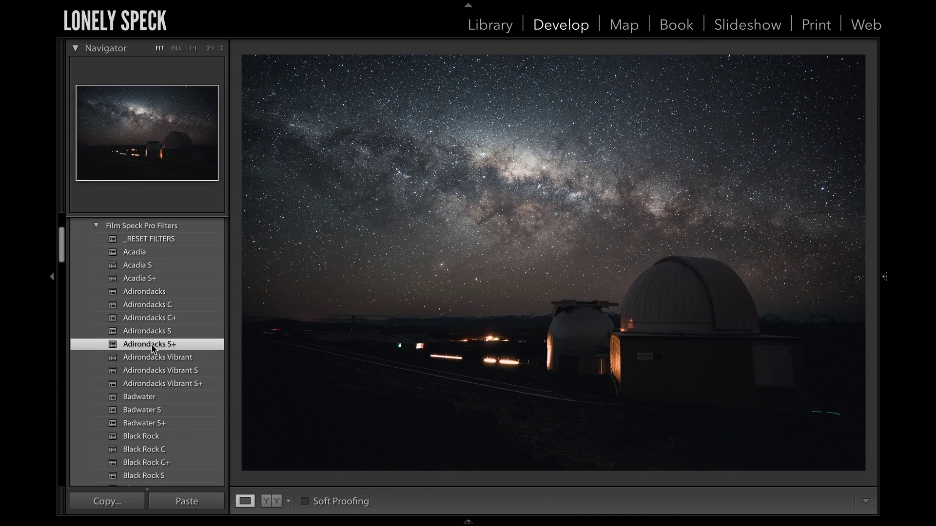
pyautogui.click(159, 397)
pyautogui.click(161, 437)
pyautogui.scroll(-5, 161, 433)
pyautogui.click(161, 267)
pyautogui.click(171, 306)
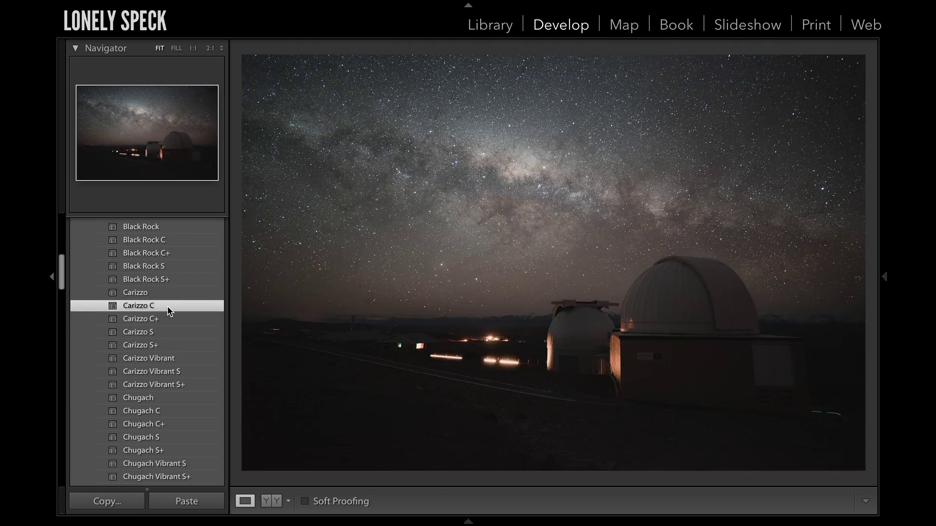
pyautogui.click(171, 359)
# - Preview the Carizzo Vibrant S+, Chugach, Escalante, Great Sands Dunes and June C/C+ looks
pyautogui.scroll(-5, 171, 360)
pyautogui.click(188, 236)
pyautogui.click(191, 287)
pyautogui.click(189, 327)
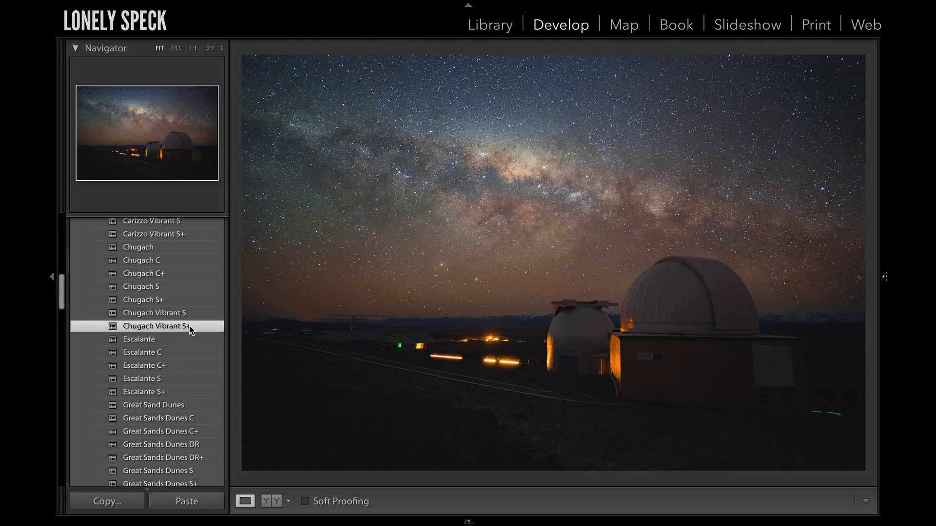
pyautogui.click(187, 365)
pyautogui.scroll(-5, 187, 378)
pyautogui.click(187, 227)
pyautogui.click(142, 266)
pyautogui.click(167, 306)
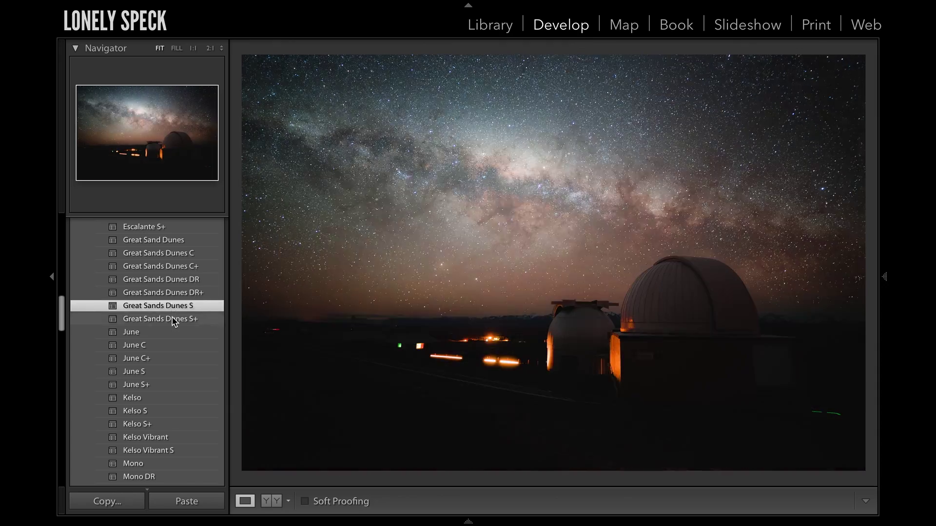
pyautogui.click(176, 345)
pyautogui.click(178, 358)
# - Preview the Kelso S+, Mono, Mono S+, Navajo, Rainier S+, Spruce Knob and Waterton looks
pyautogui.scroll(-5, 182, 387)
pyautogui.click(191, 282)
pyautogui.click(194, 322)
pyautogui.click(194, 361)
pyautogui.click(194, 376)
pyautogui.scroll(-5, 190, 375)
pyautogui.click(188, 252)
pyautogui.click(198, 293)
pyautogui.click(197, 332)
pyautogui.click(197, 371)
pyautogui.click(199, 411)
pyautogui.click(199, 449)
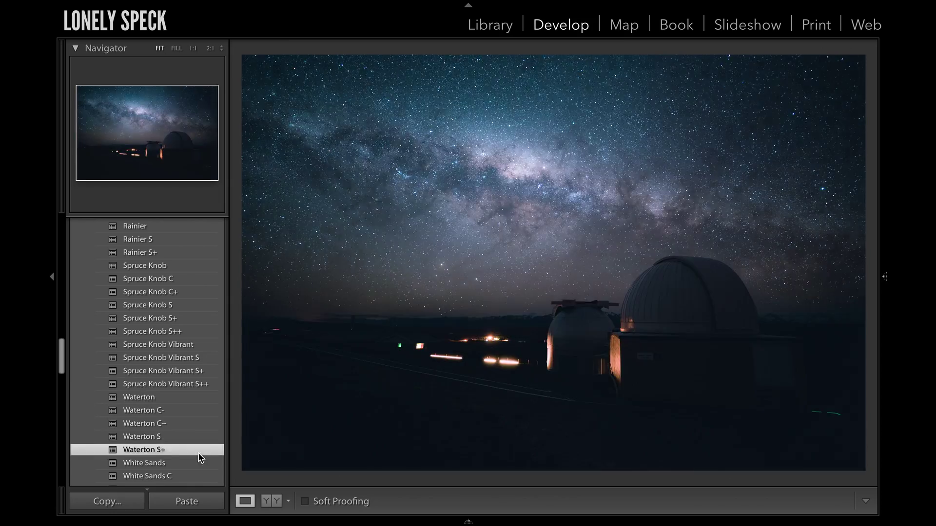
# - Preview the White Sands C, White Sands Vibrant variants, Whitney C and Whitney S looks
pyautogui.scroll(-5, 202, 439)
pyautogui.click(206, 370)
pyautogui.click(203, 411)
pyautogui.click(208, 448)
pyautogui.scroll(-5, 205, 439)
pyautogui.click(188, 403)
pyautogui.click(186, 429)
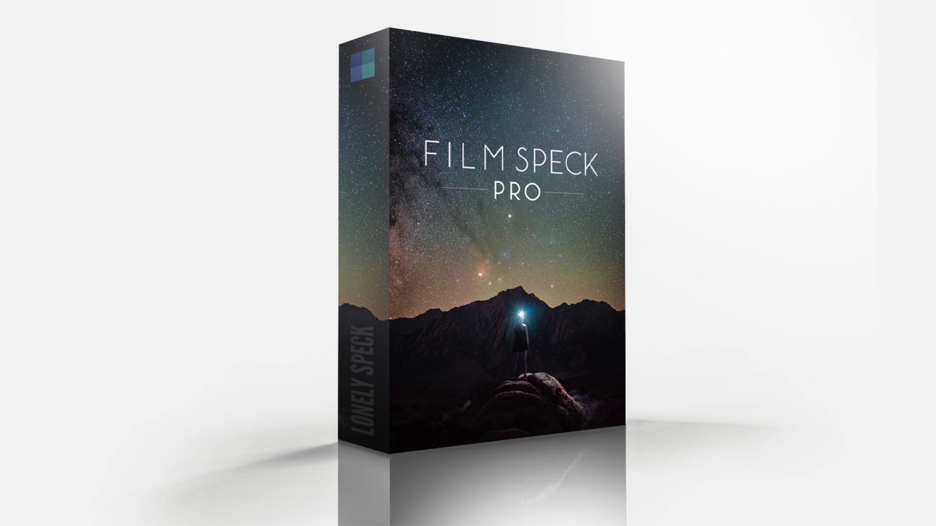